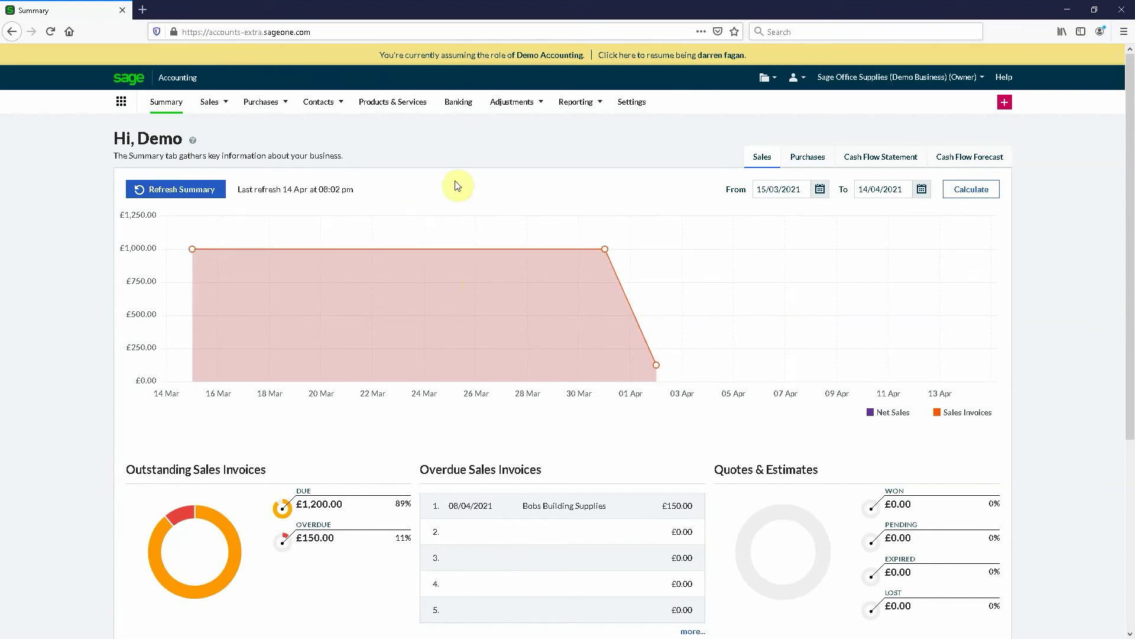
Step: On Banking, start a new Cash in Hand bank account, then close the form unsaved
left_click(458, 103)
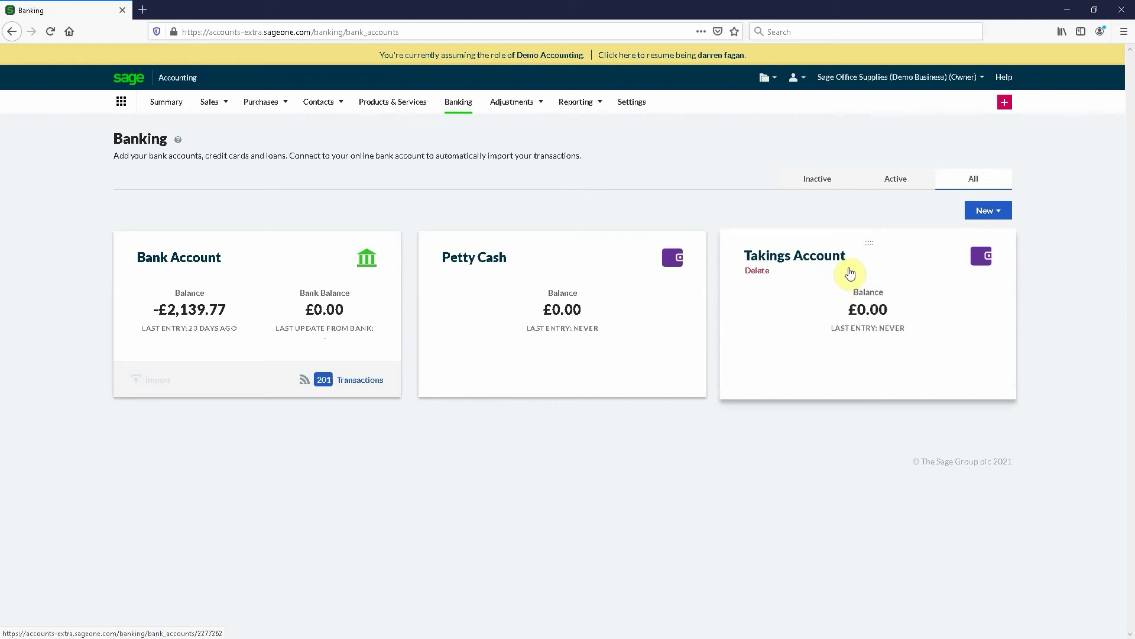
left_click(995, 213)
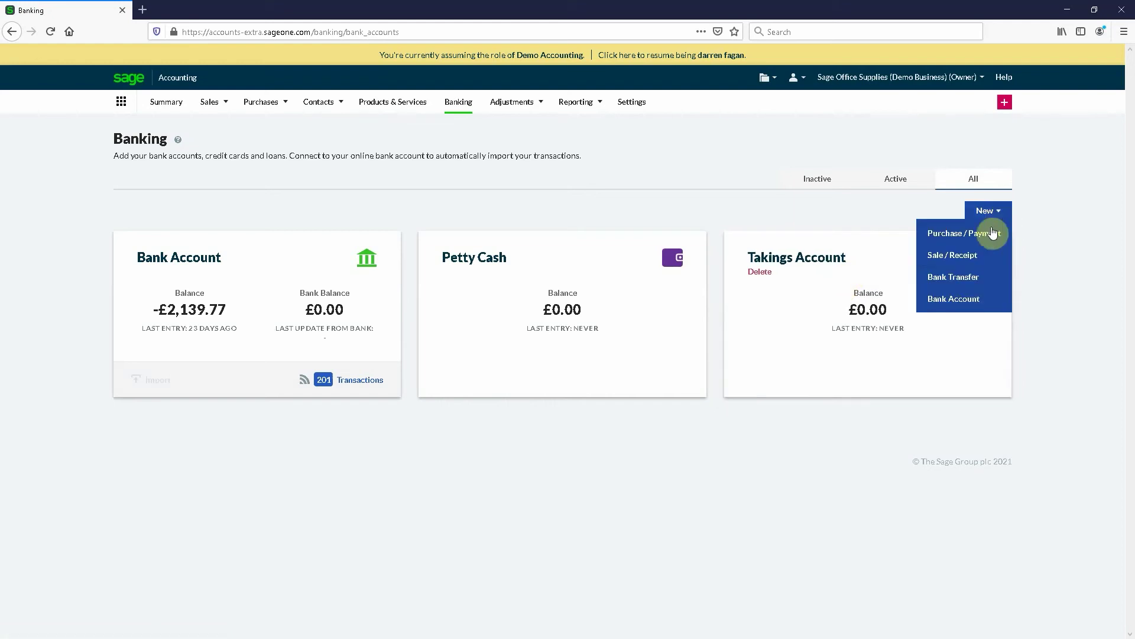
left_click(960, 304)
left_click(670, 305)
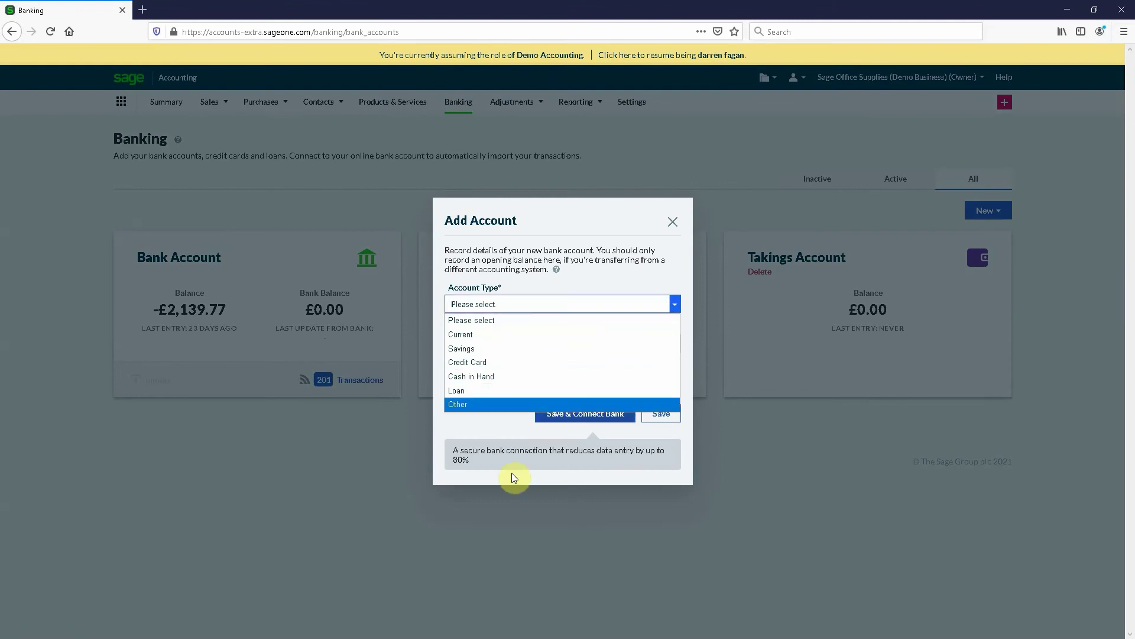
left_click(503, 379)
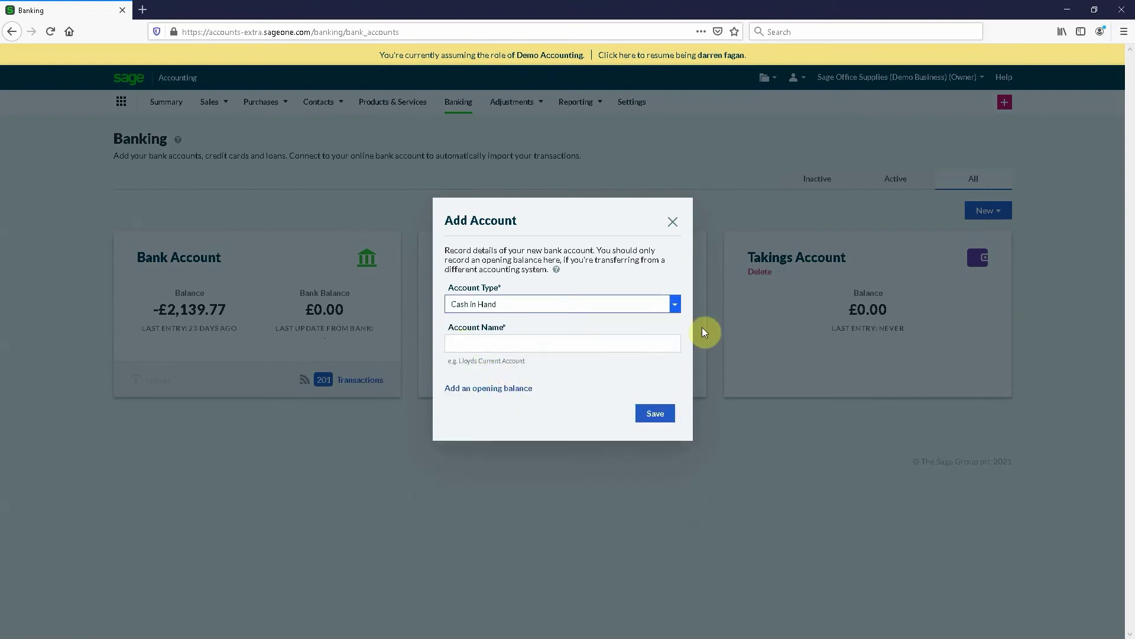
left_click(673, 222)
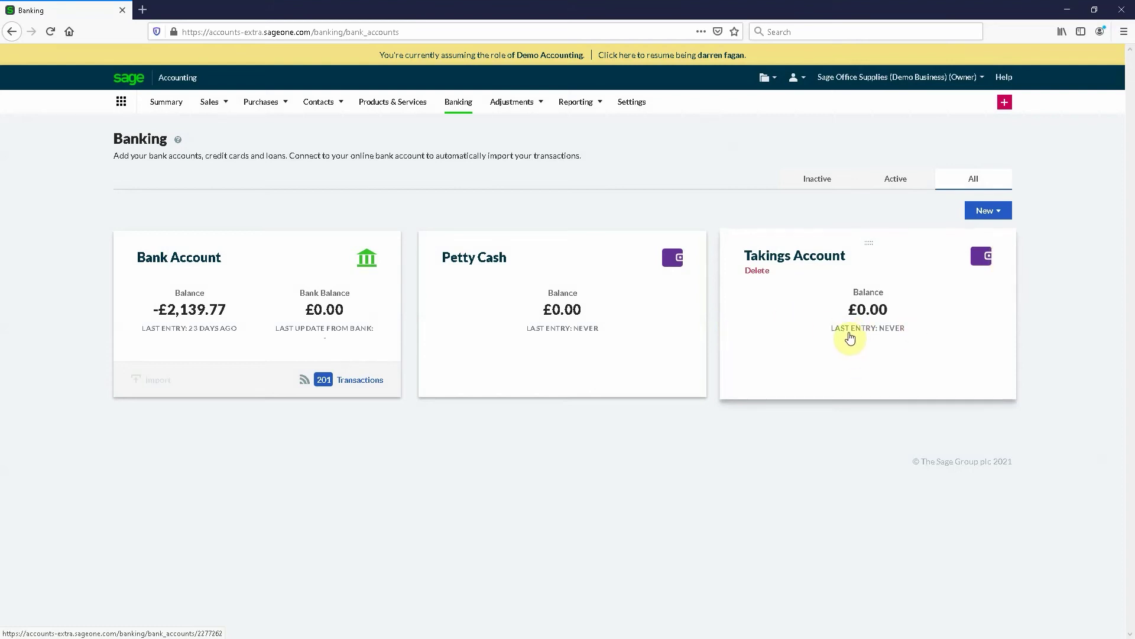
Step: From the Takings Account, start a new Sale / Receipt as an Other Receipt
left_click(875, 319)
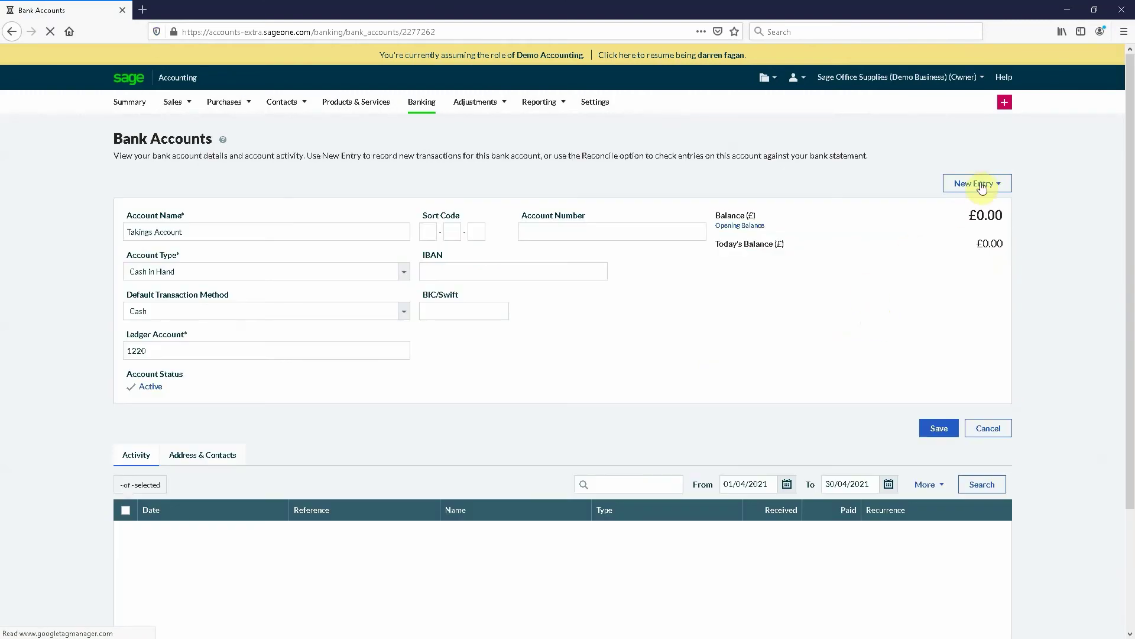
left_click(982, 185)
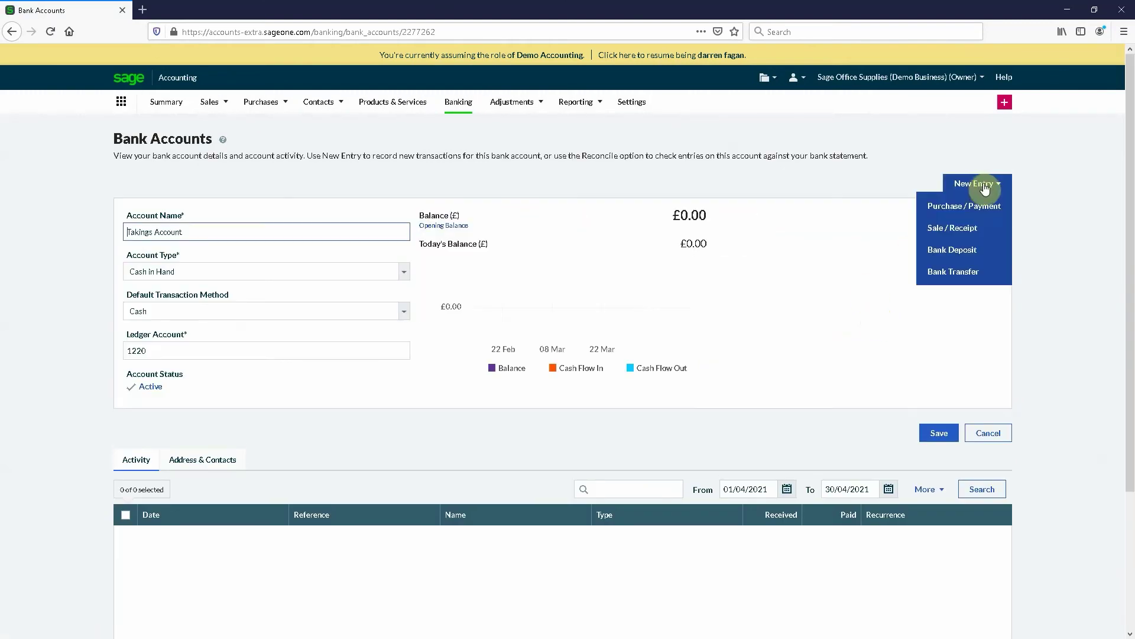
left_click(949, 232)
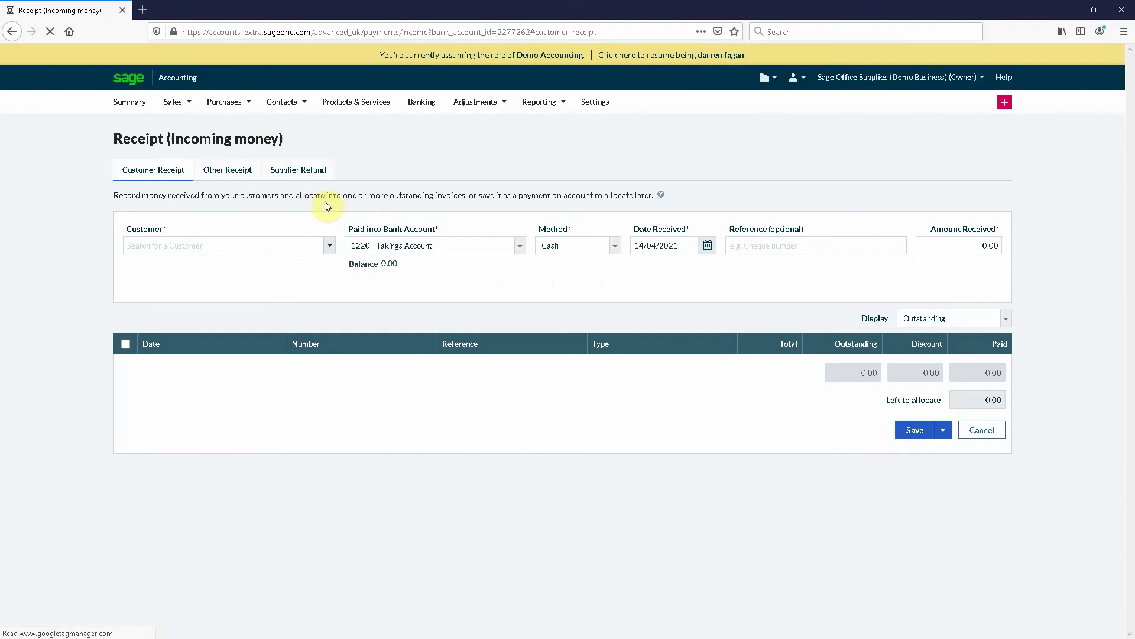
left_click(226, 171)
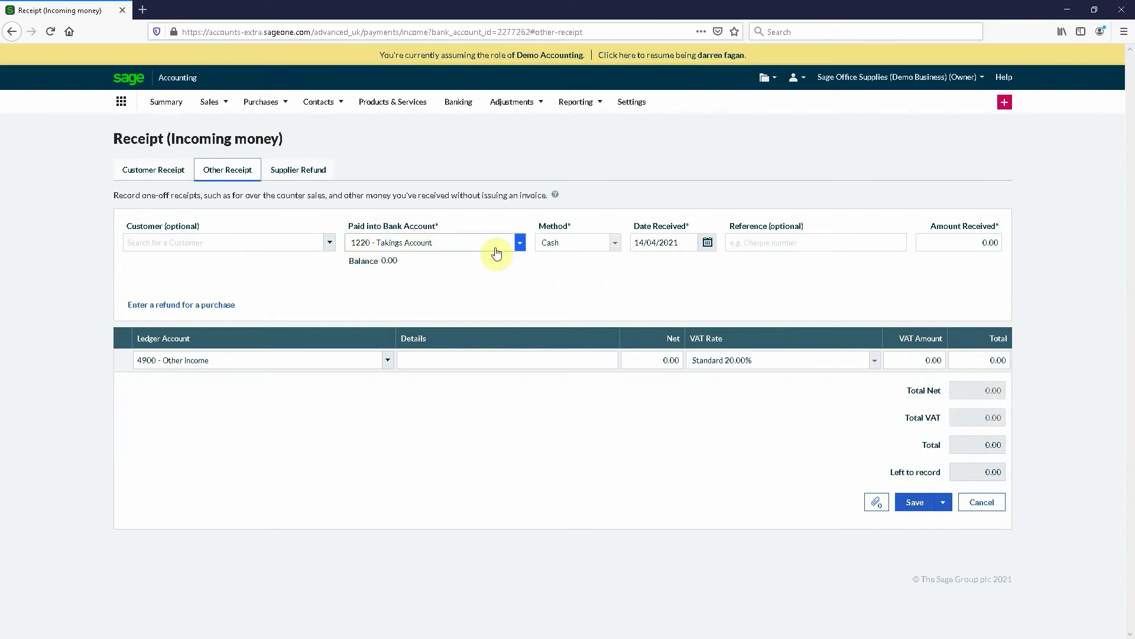
Step: Record 1,200.00 received by Credit/Debit Card on the receipt
left_click(588, 245)
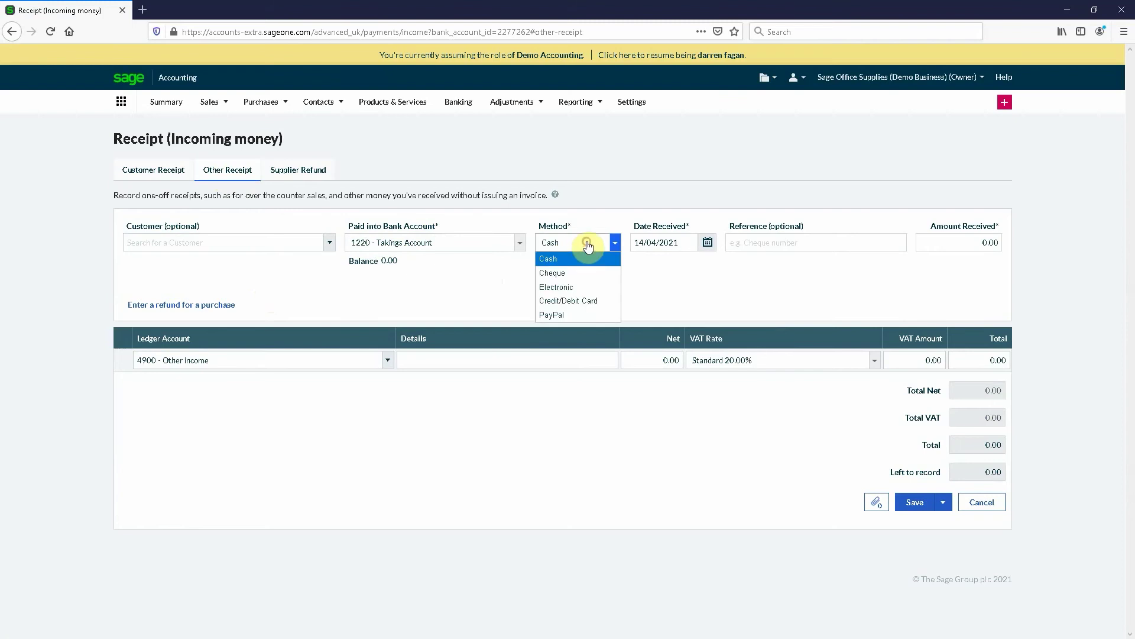
left_click(569, 301)
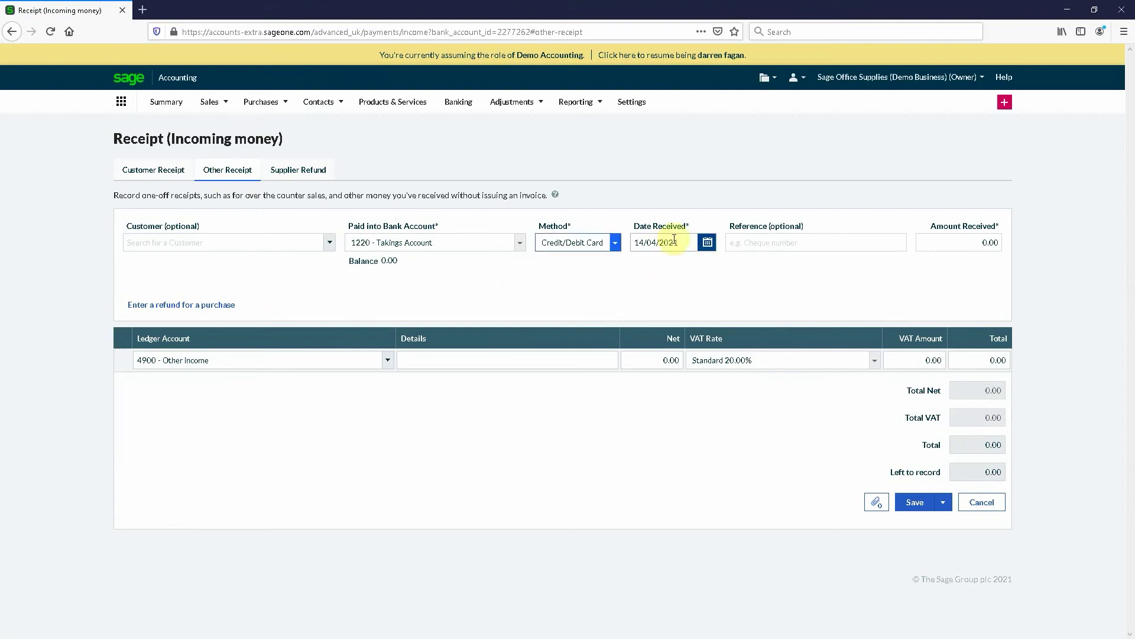
left_click(927, 240)
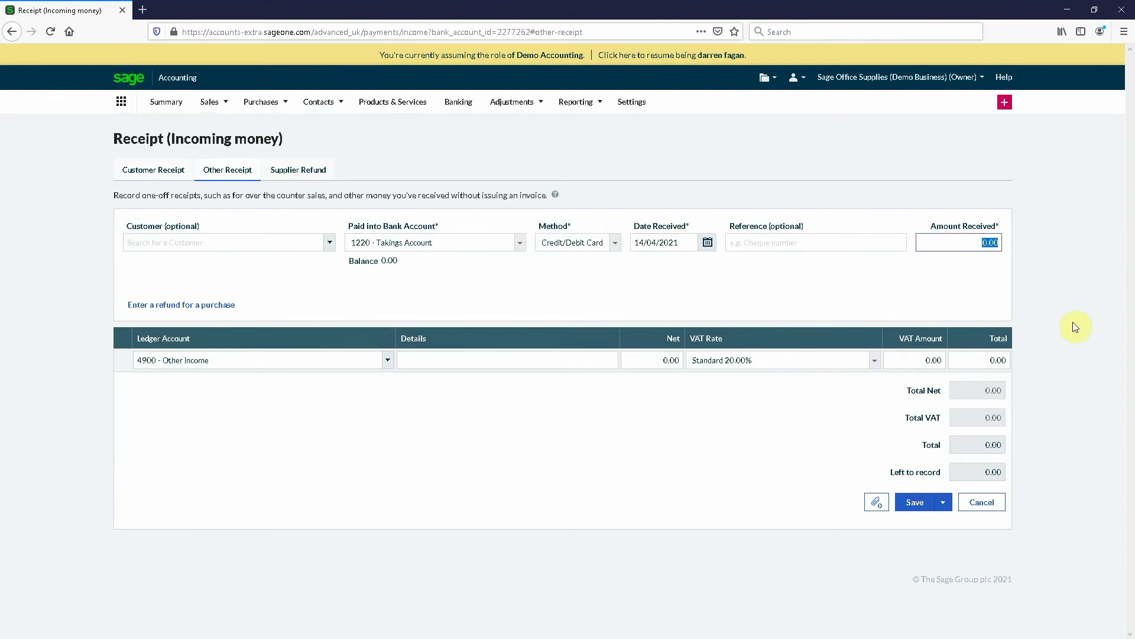
type("1200")
key("Tab")
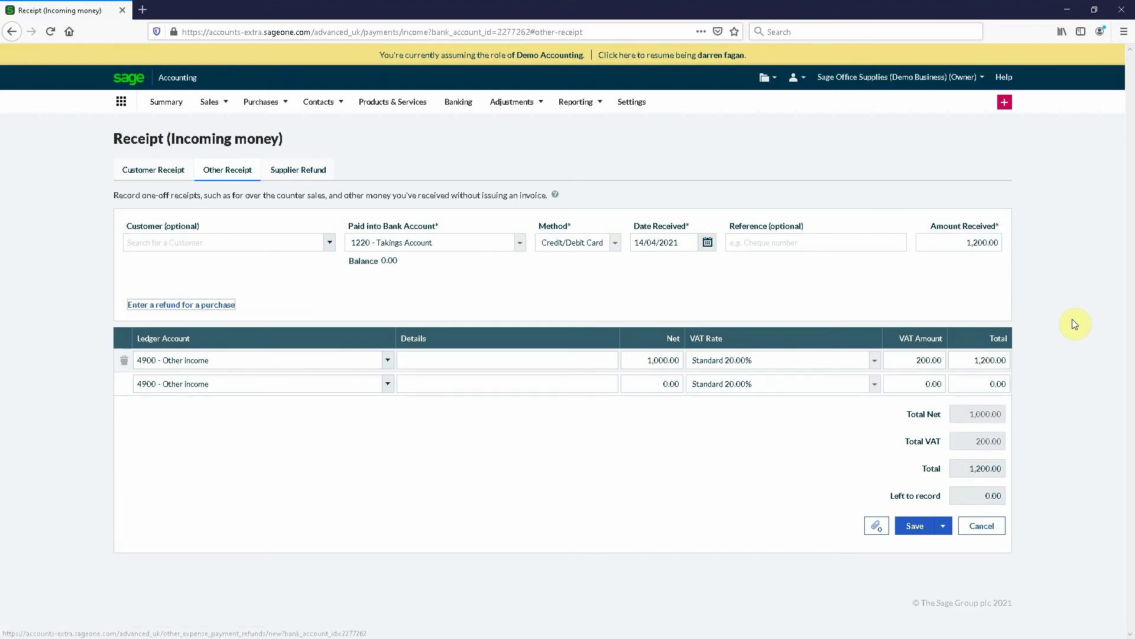
Step: Change line 1's net amount to 500.00
left_click(644, 362)
type("500")
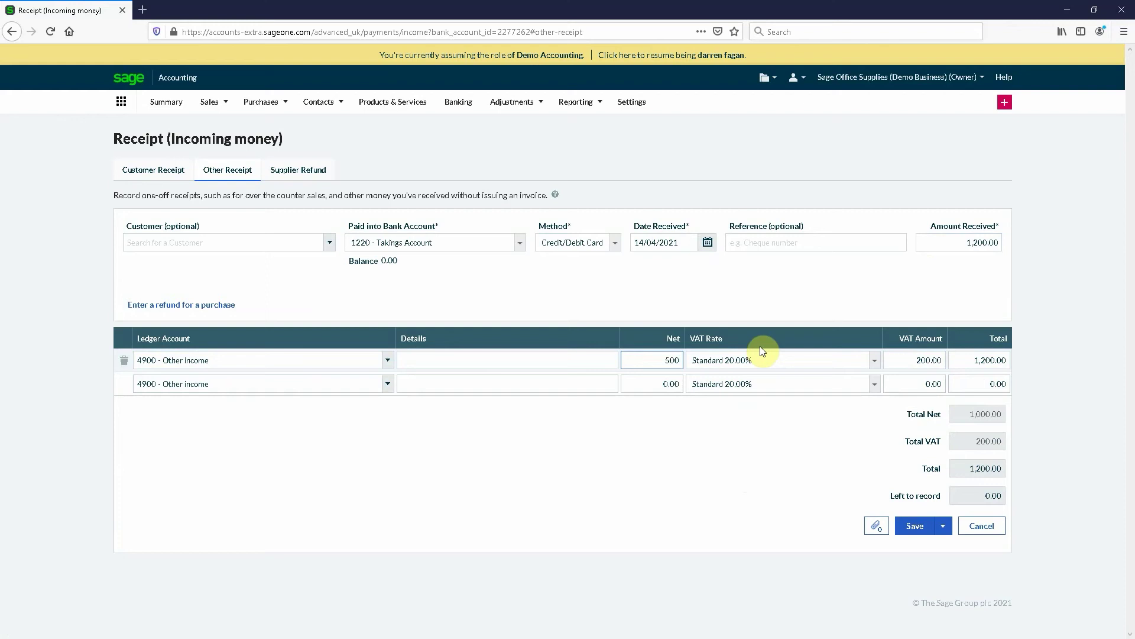
key("Tab")
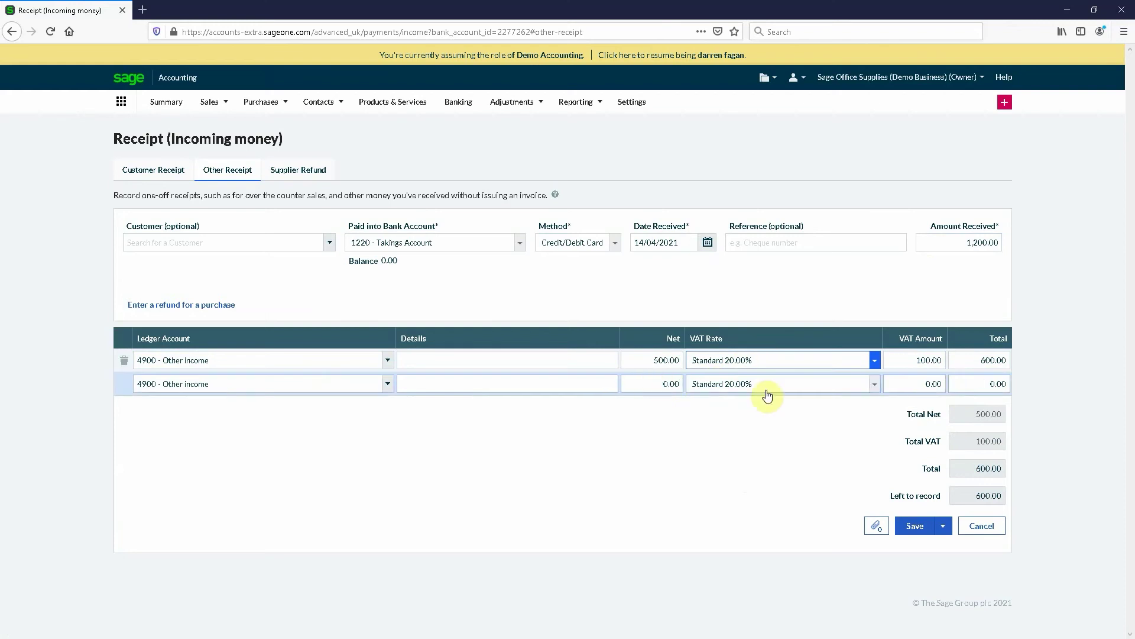
Step: Make line 2 Zero Rated with a 600.00 net amount and save the receipt
left_click(874, 385)
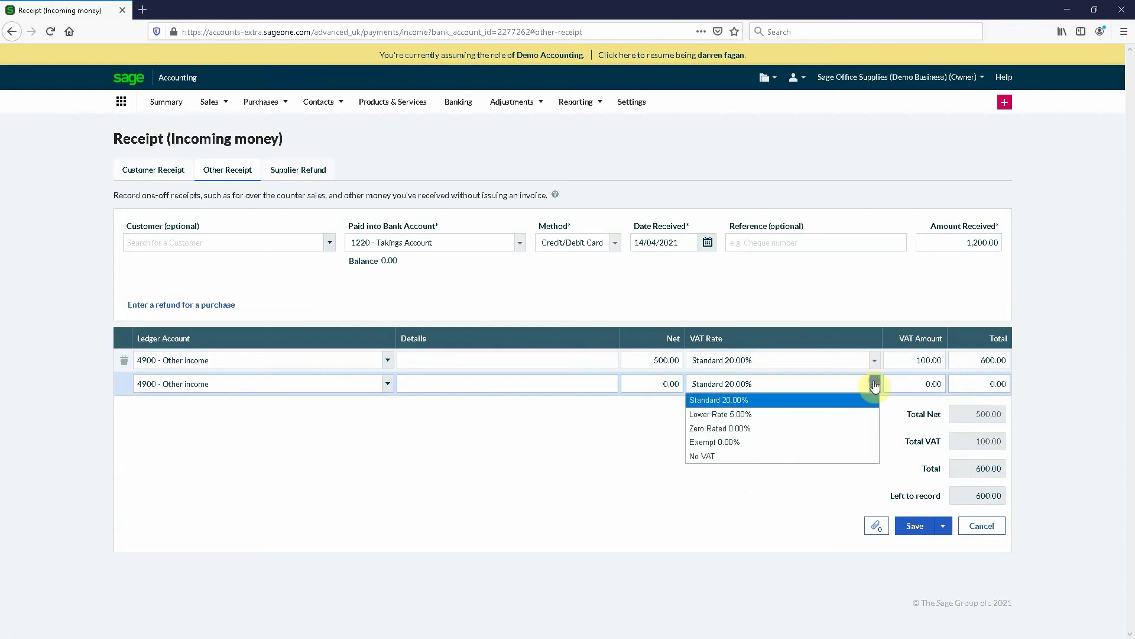
left_click(736, 429)
type("5")
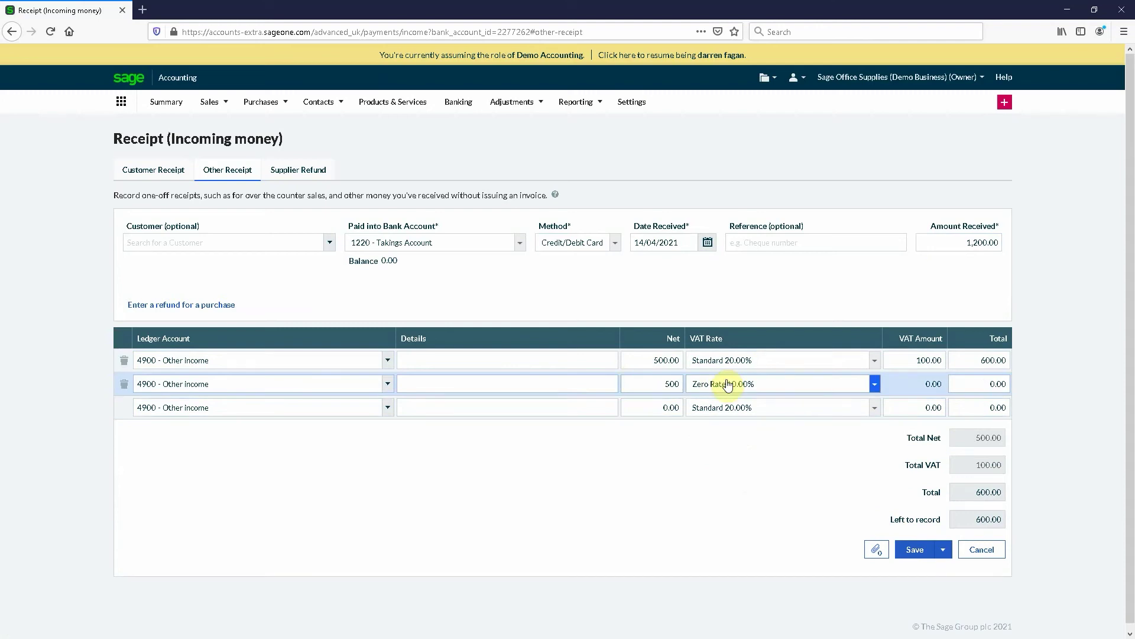
key("BackSpace")
key("BackSpace")
key("Tab")
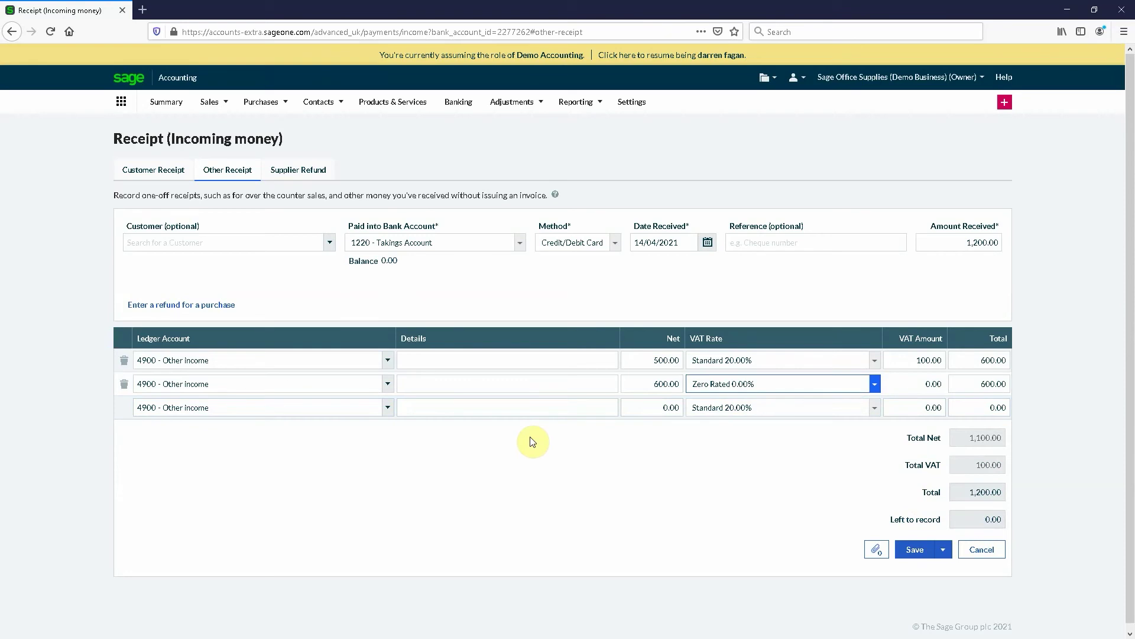
left_click(917, 551)
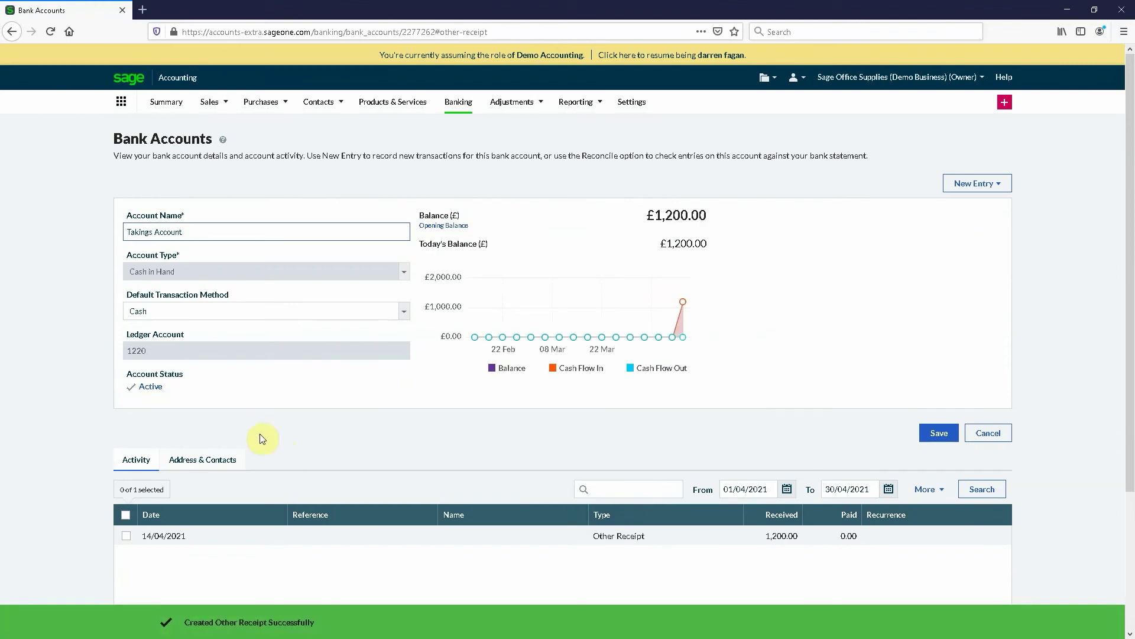
Step: Start another Other Receipt into the Takings Account
left_click(976, 183)
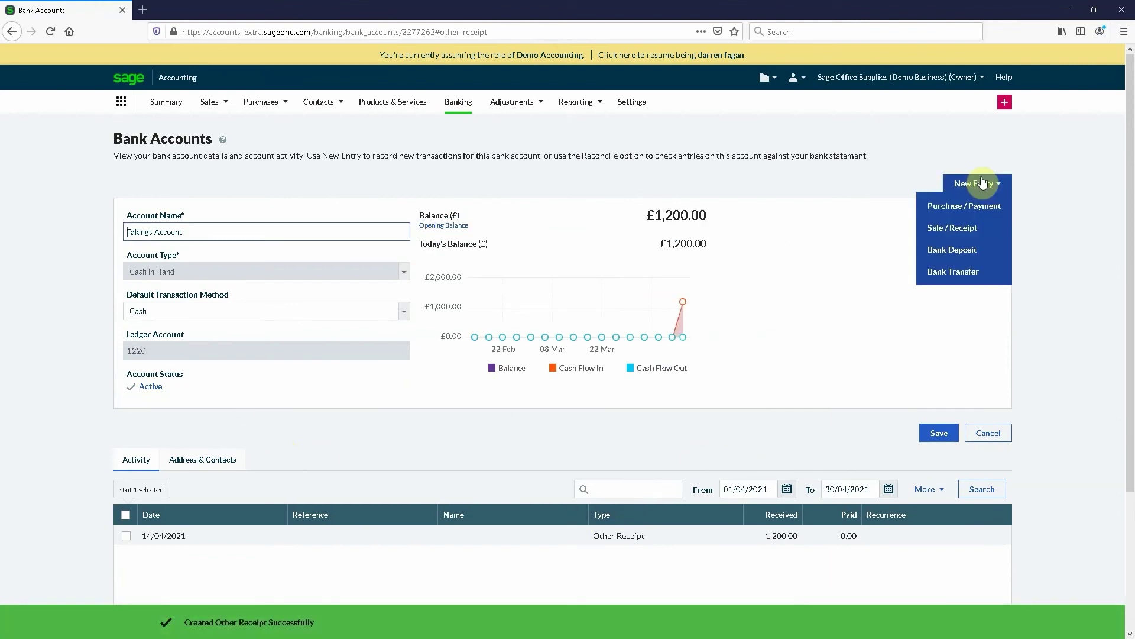
left_click(958, 229)
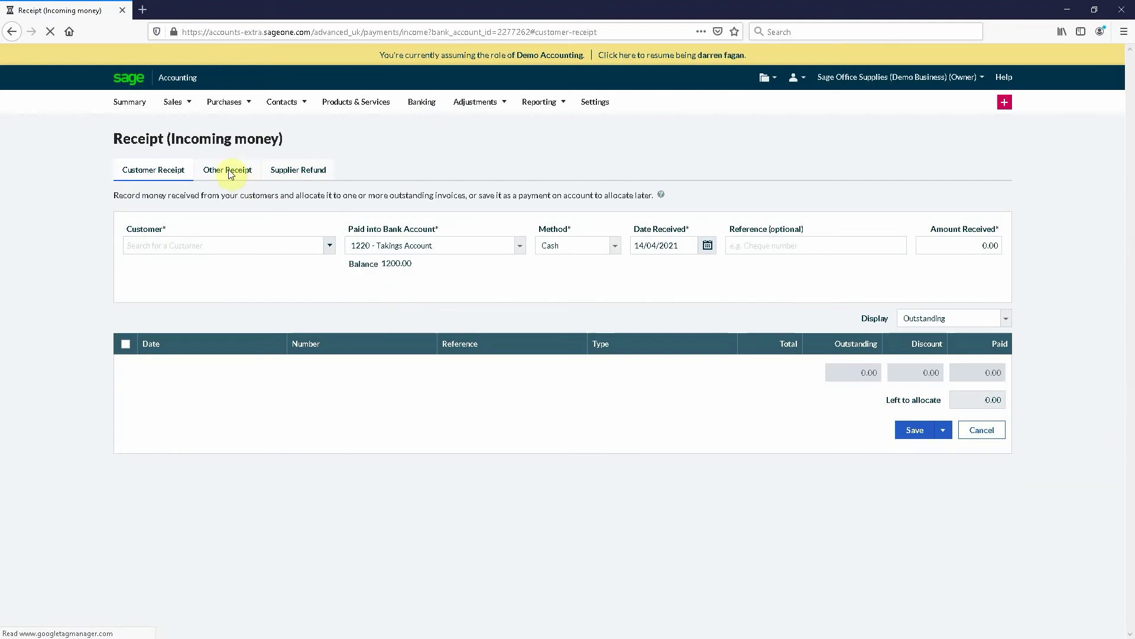
left_click(228, 170)
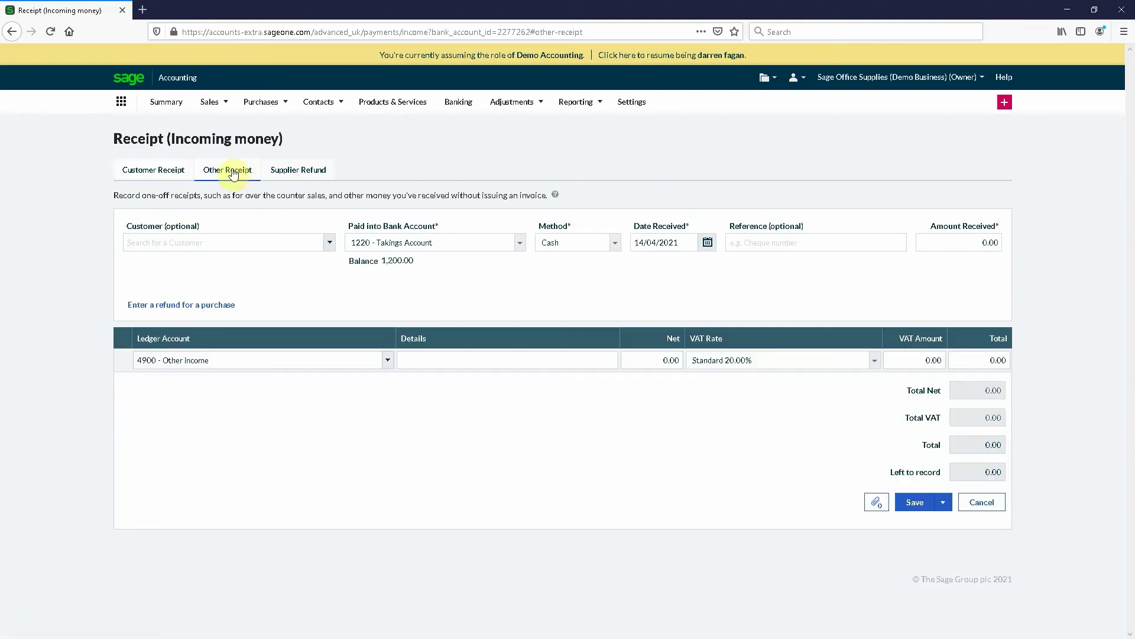
Step: Date the receipt 13/04/2021 with an amount received of 1,200.00
left_click(684, 242)
key("ctrl+a")
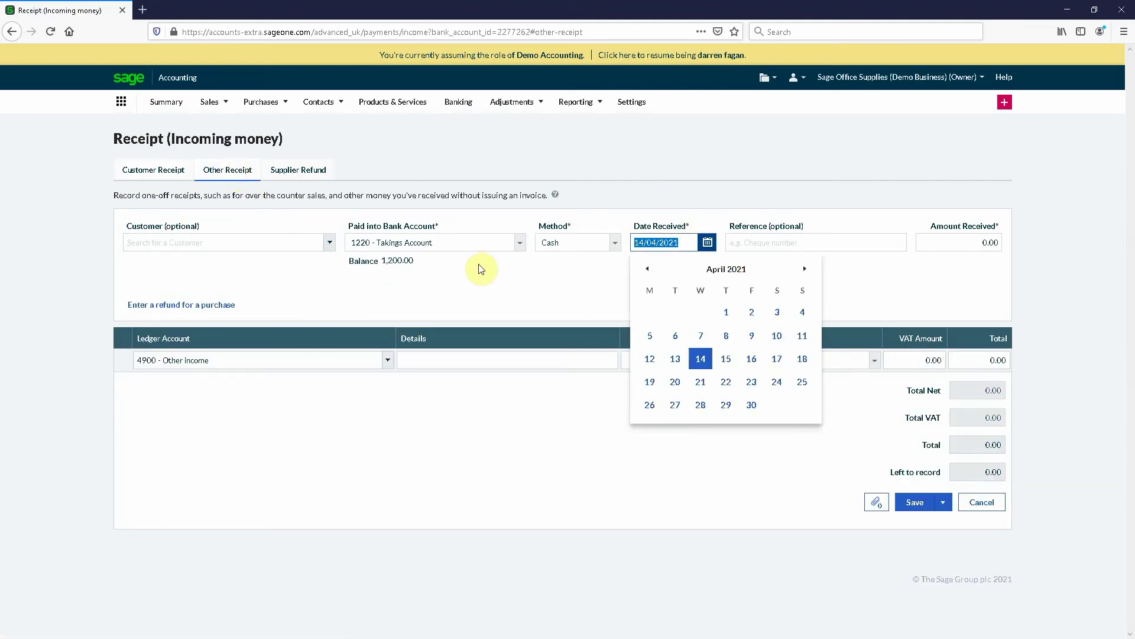
type("13/04/2021")
key("Tab")
left_click(921, 248)
type("1")
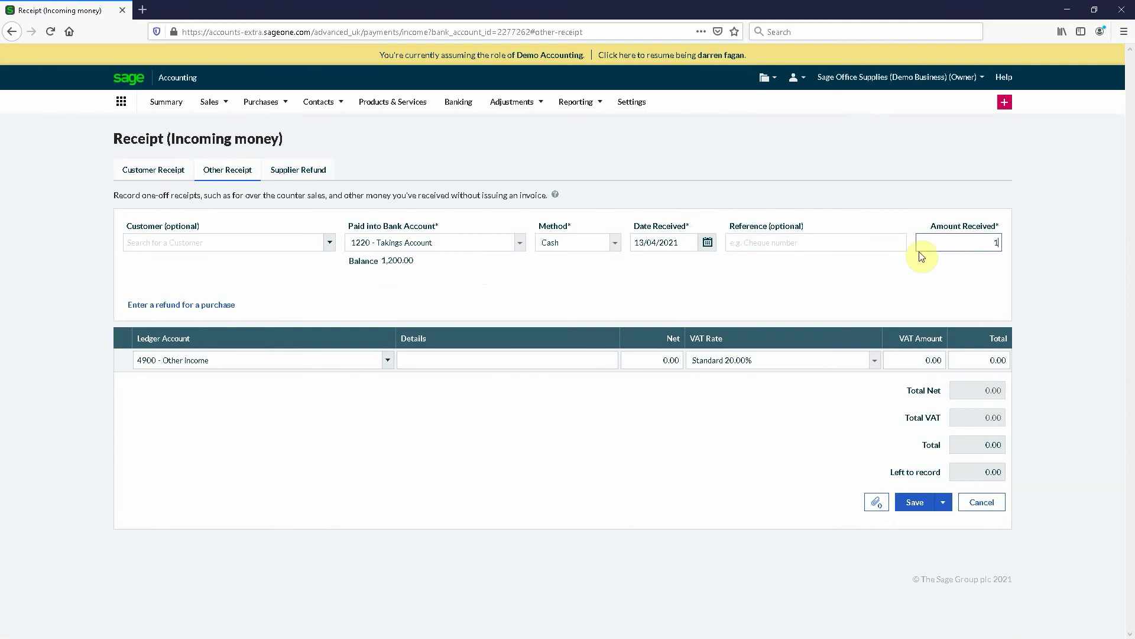
type(",200")
key("Tab")
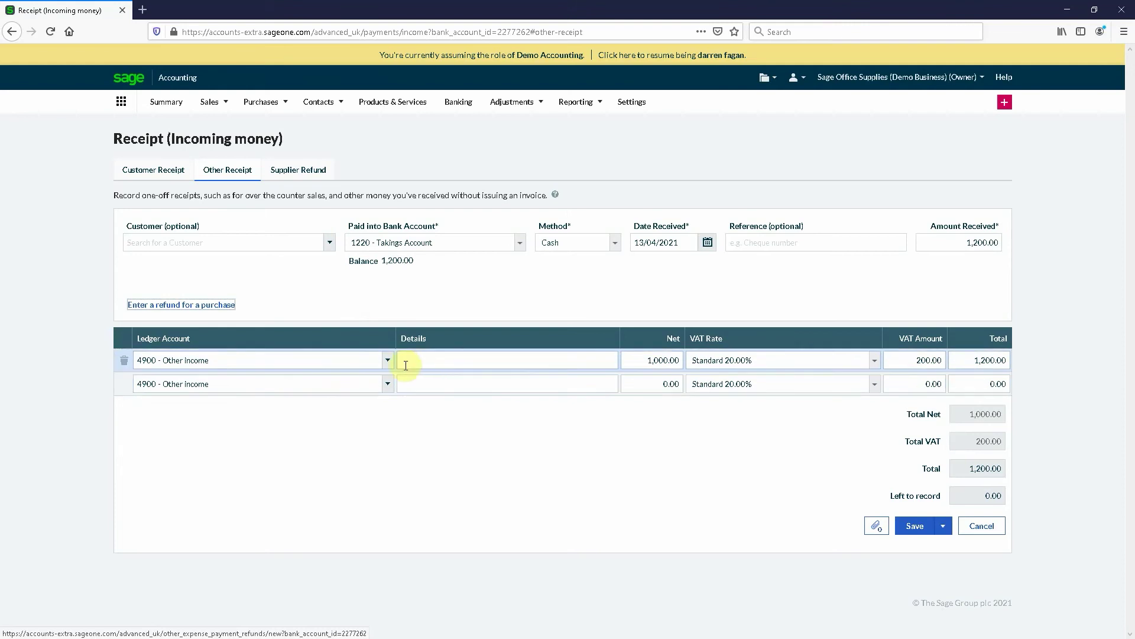
Step: Code line one to 4000 - Sales - Products and save the receipt
left_click(388, 360)
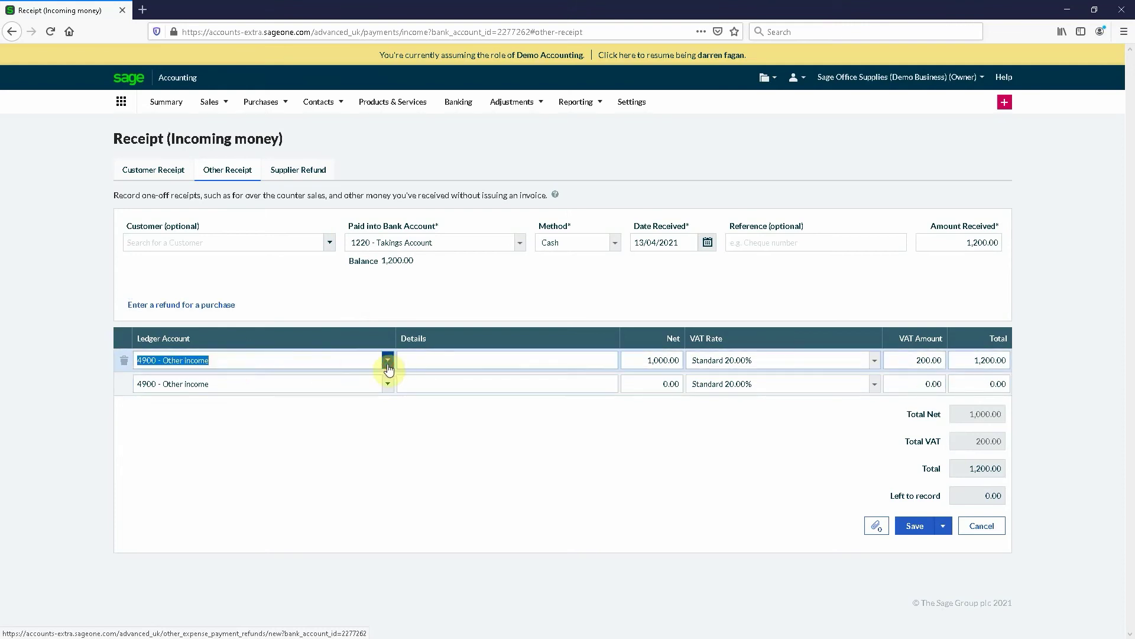
type("4000")
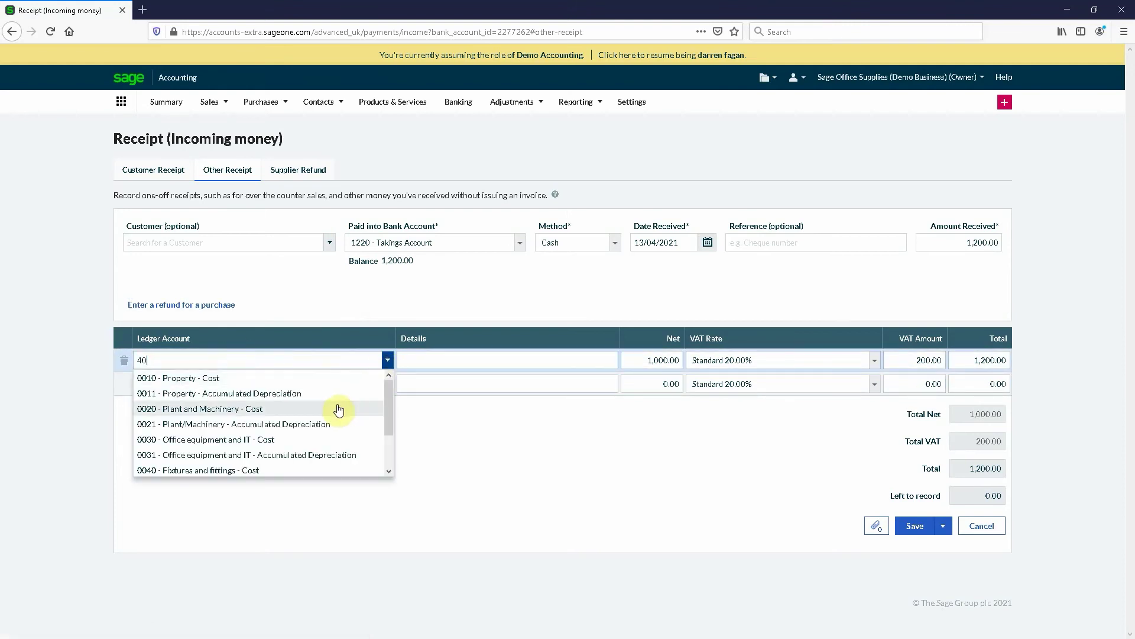
left_click(388, 360)
left_click(562, 460)
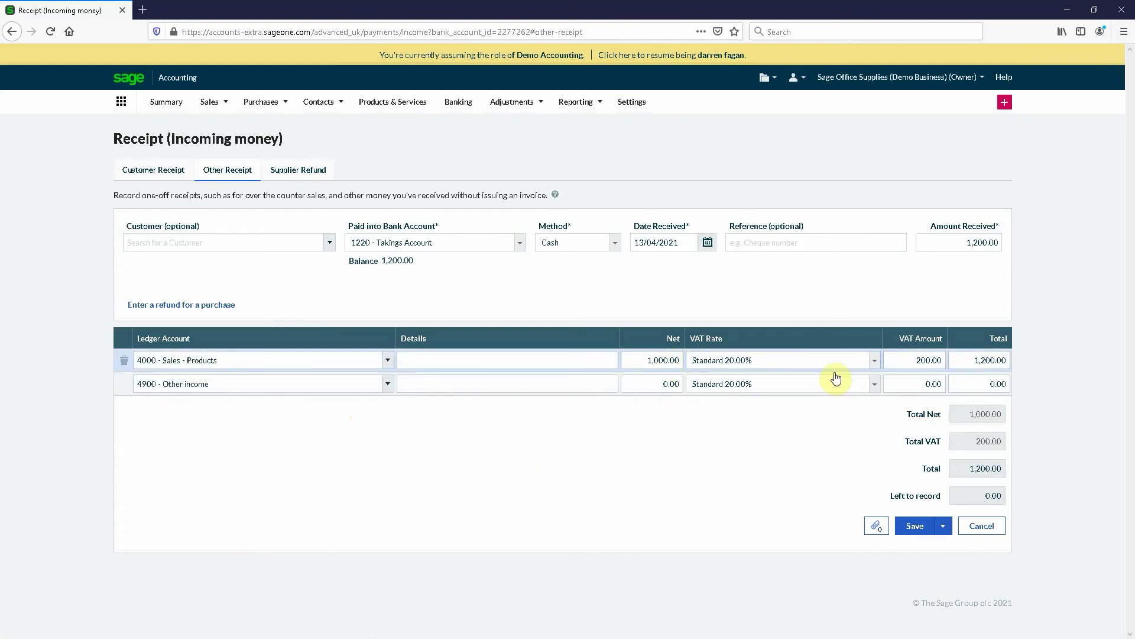
left_click(924, 529)
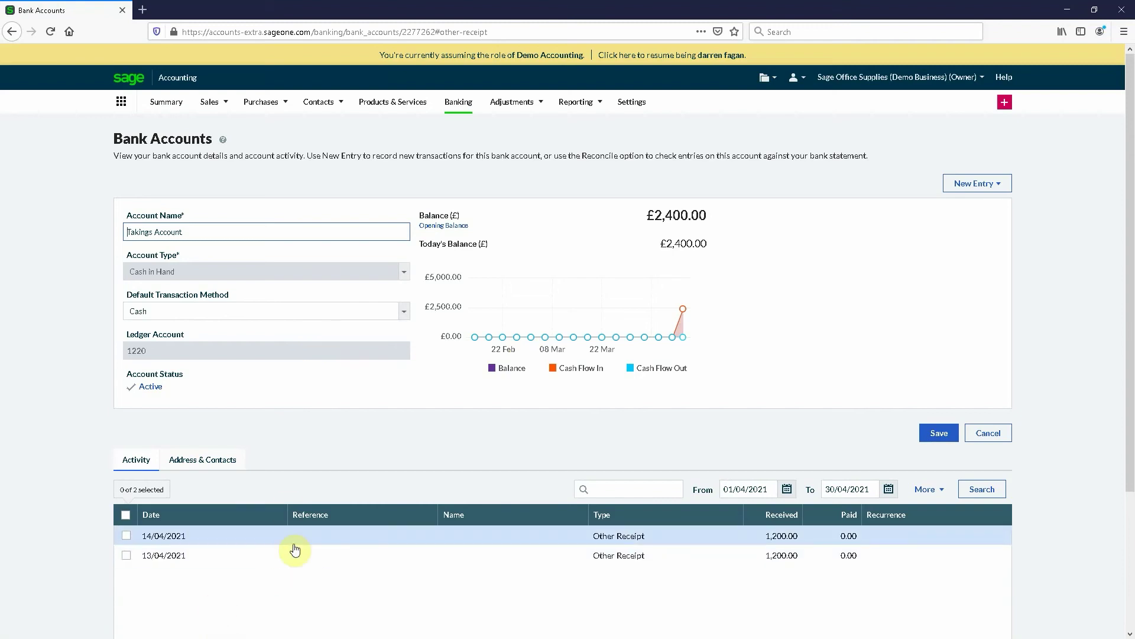
Step: Reopen the 14/04/2021 receipt from Activity and save its standard and zero-rated lines
scroll(284, 485, "down", 3)
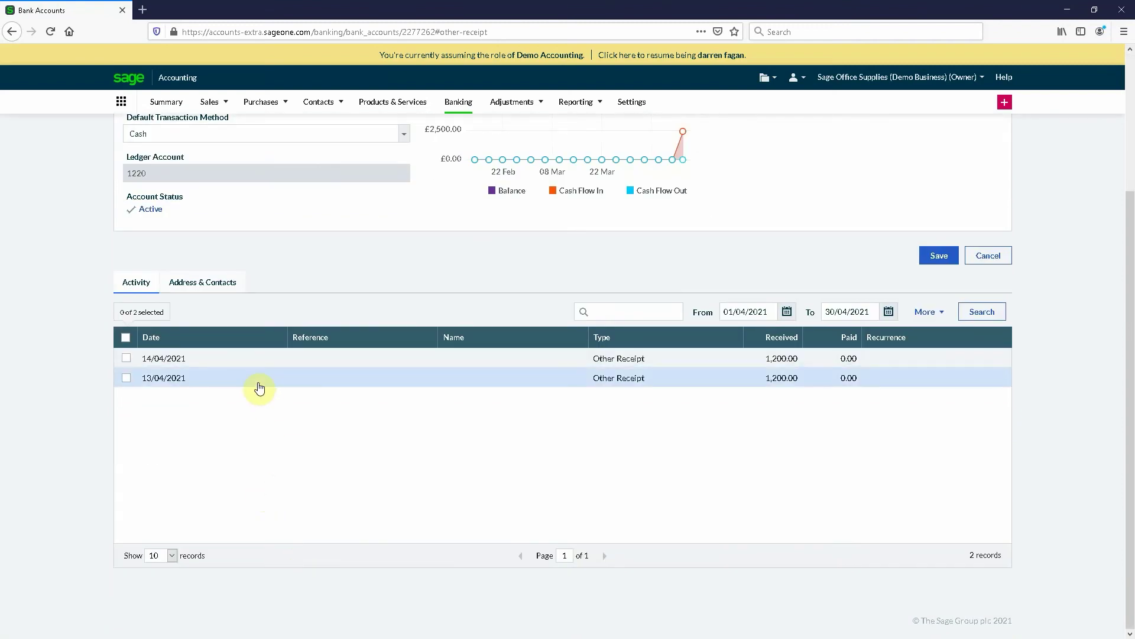
left_click(167, 361)
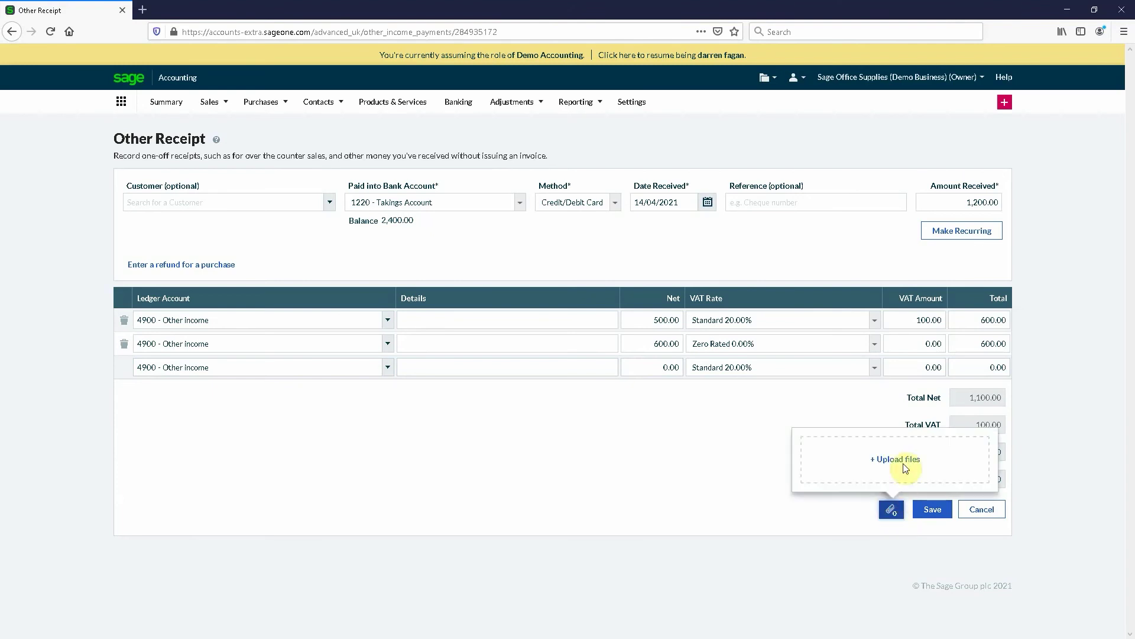
left_click(927, 509)
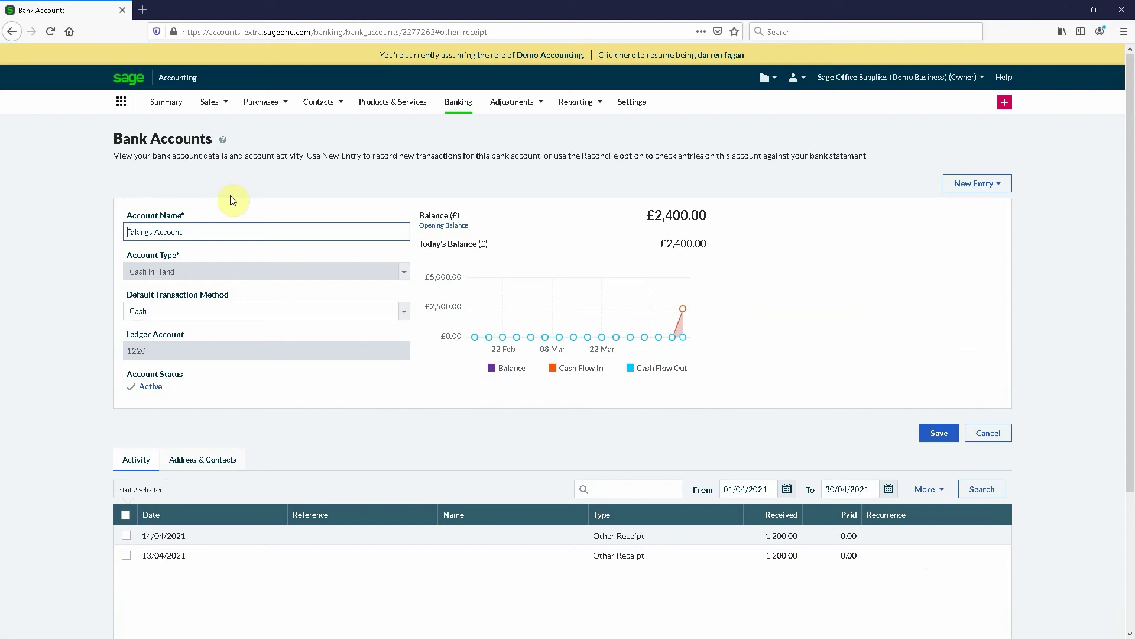
Step: Open the main Bank Account and view its 201 new bank-feed transactions
left_click(456, 106)
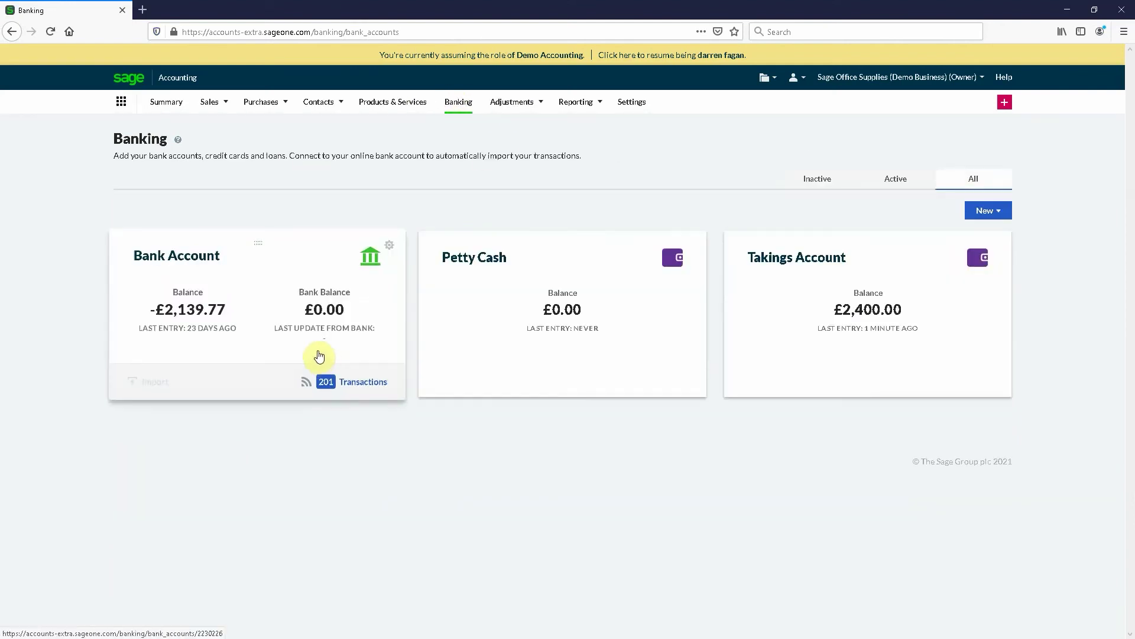
left_click(246, 302)
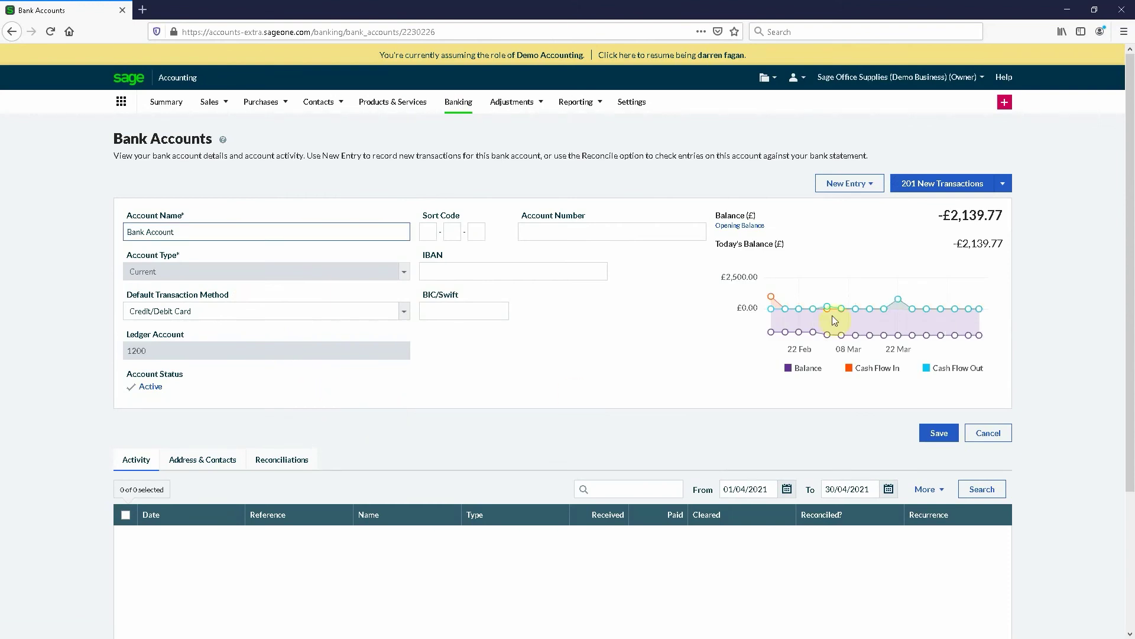
left_click(913, 185)
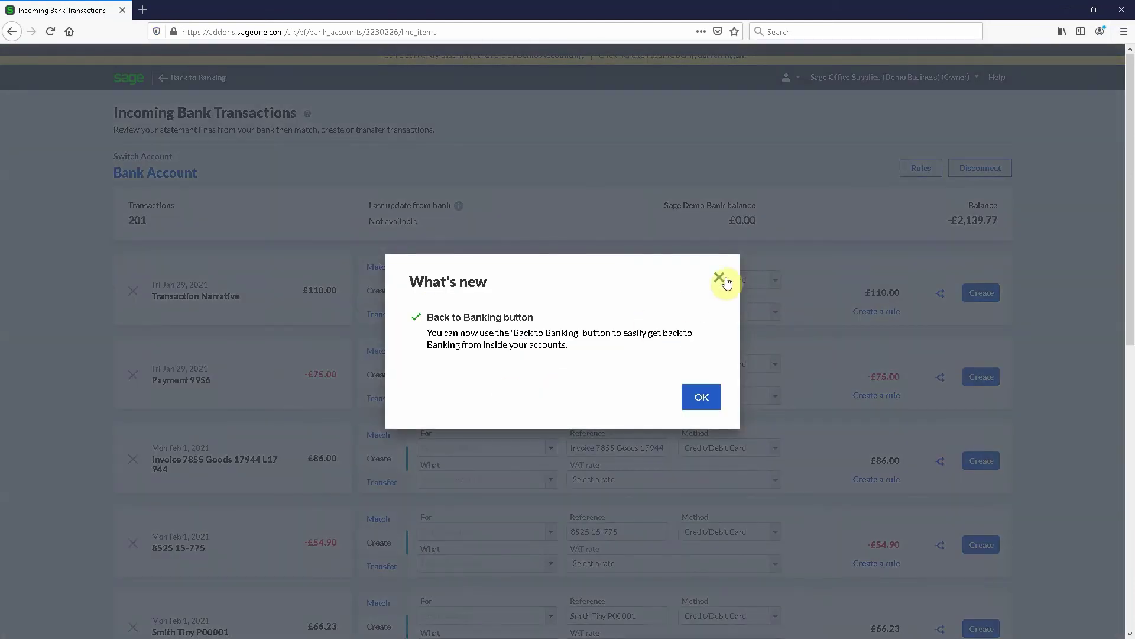
Step: Dismiss What's new and record the £110 Transaction Narrative line as a transfer from Takings Account
left_click(719, 278)
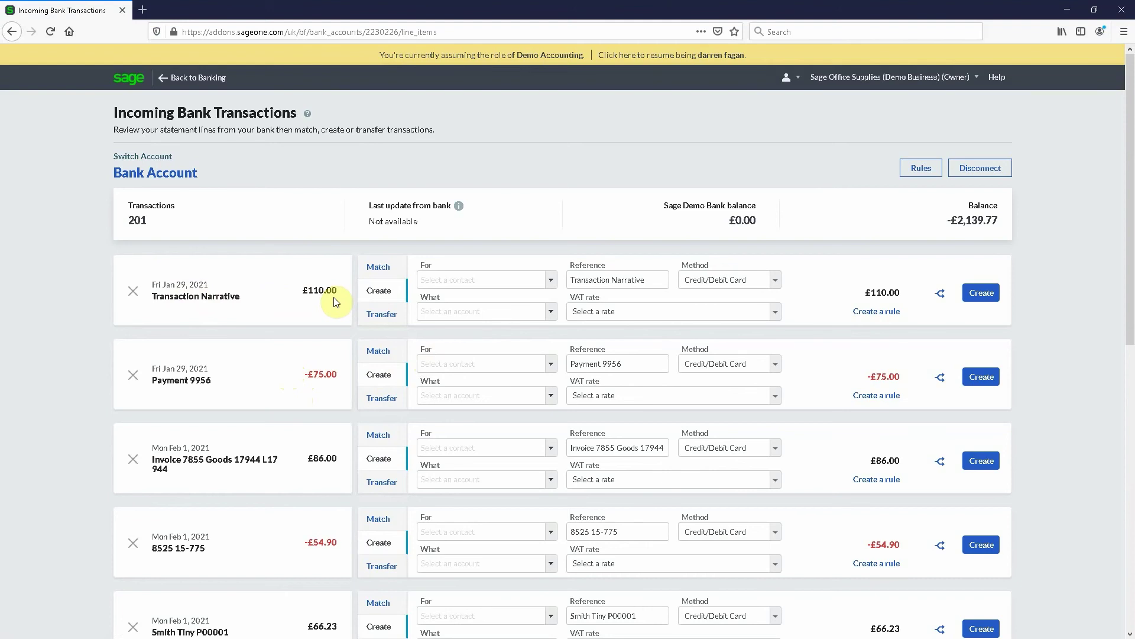
left_click(381, 313)
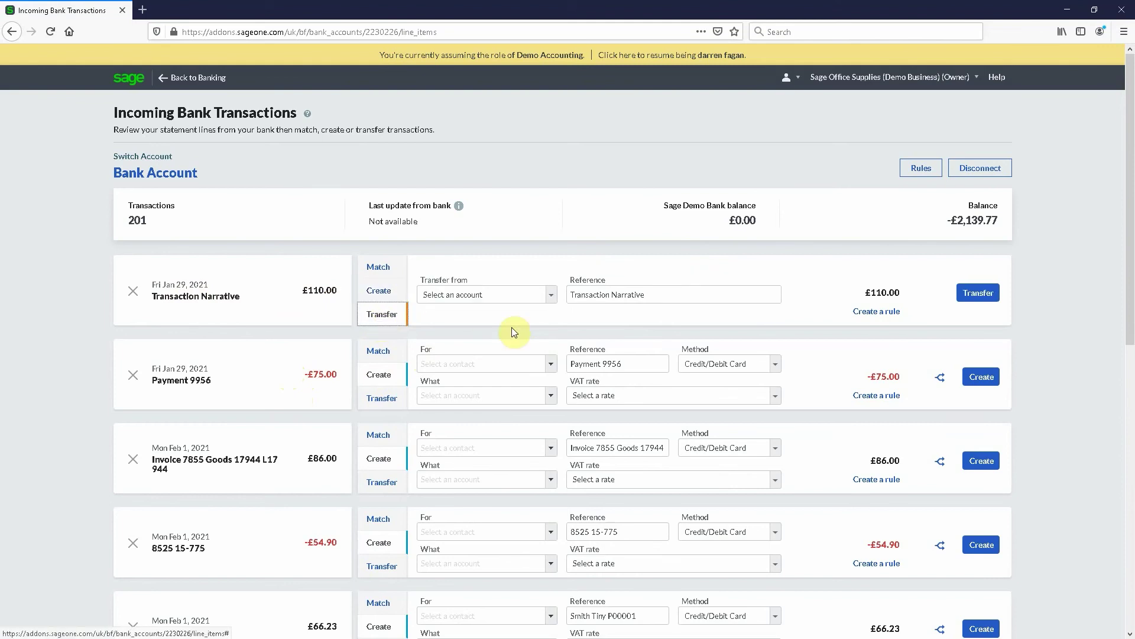
left_click(549, 294)
left_click(477, 336)
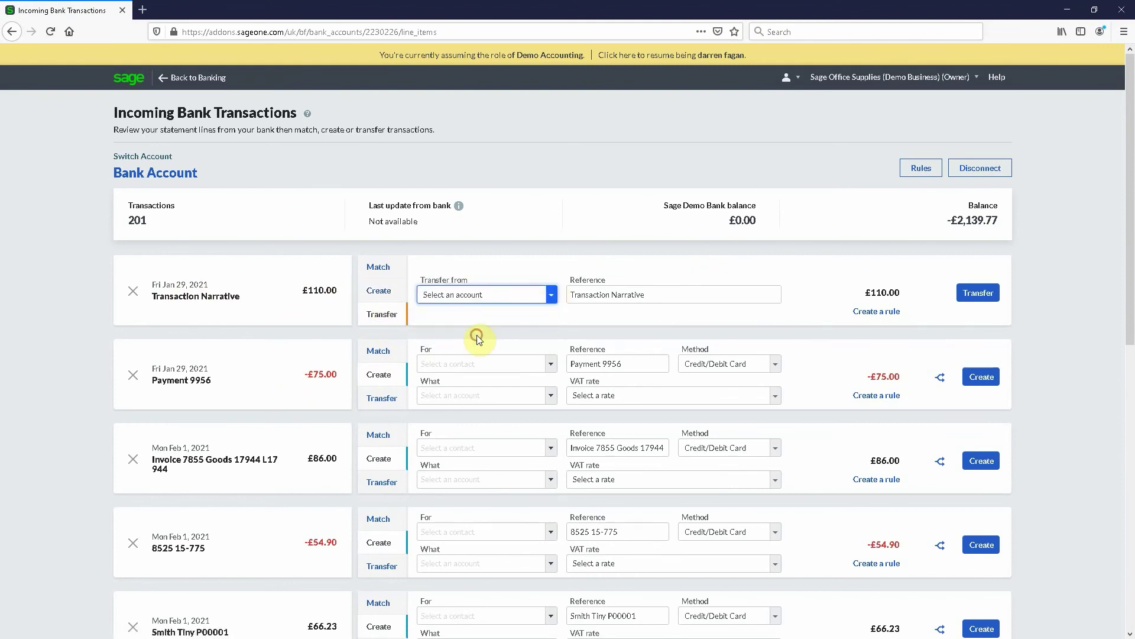
left_click(976, 295)
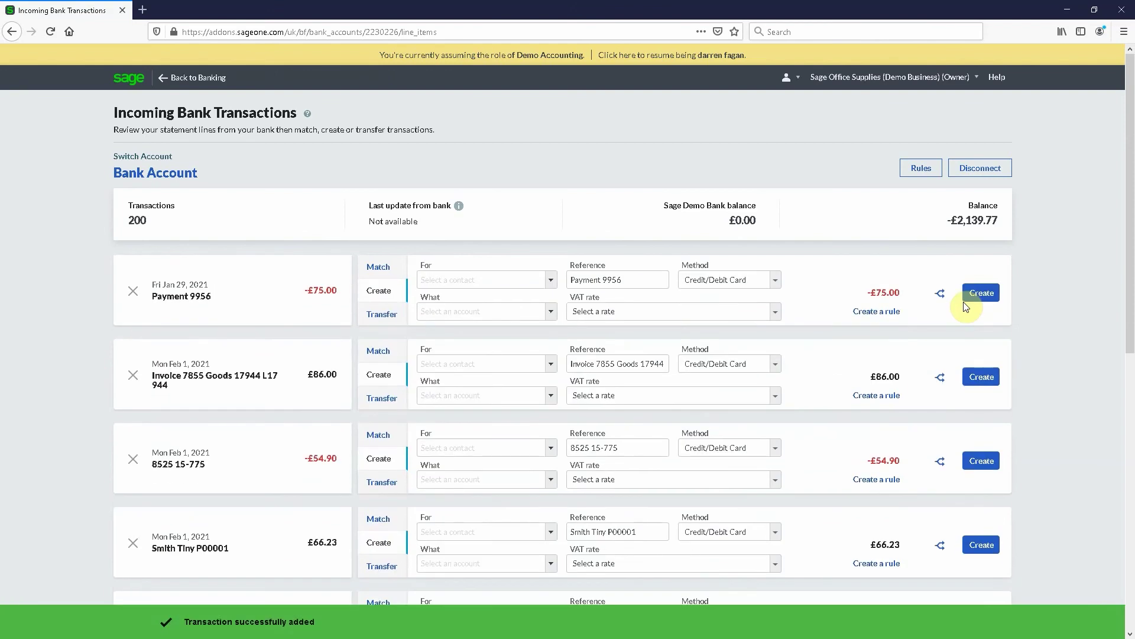